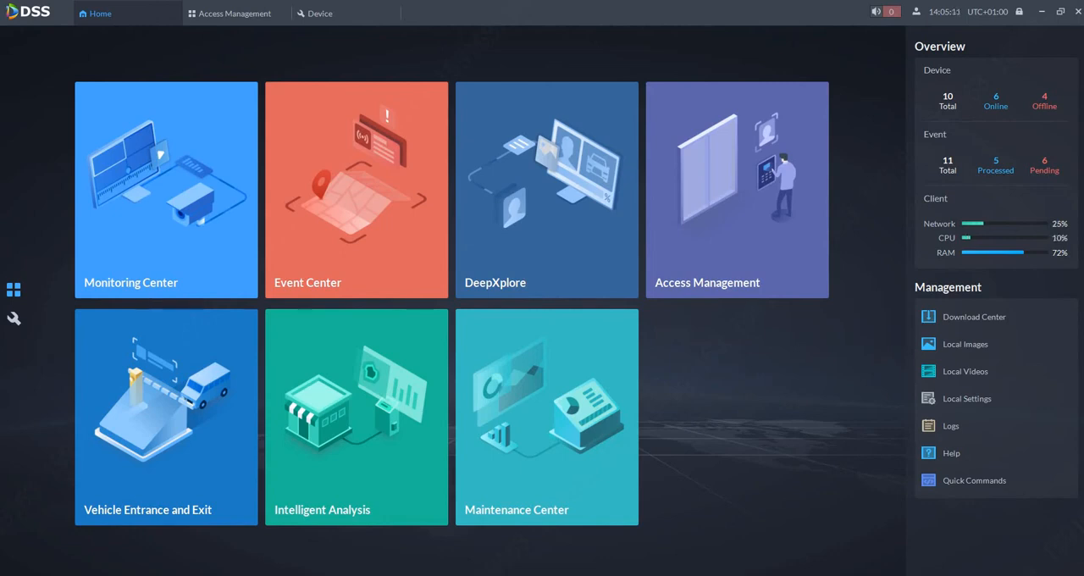
Open the Video Intercom configuration and check the building and unit settings under Residence Config
click(13, 317)
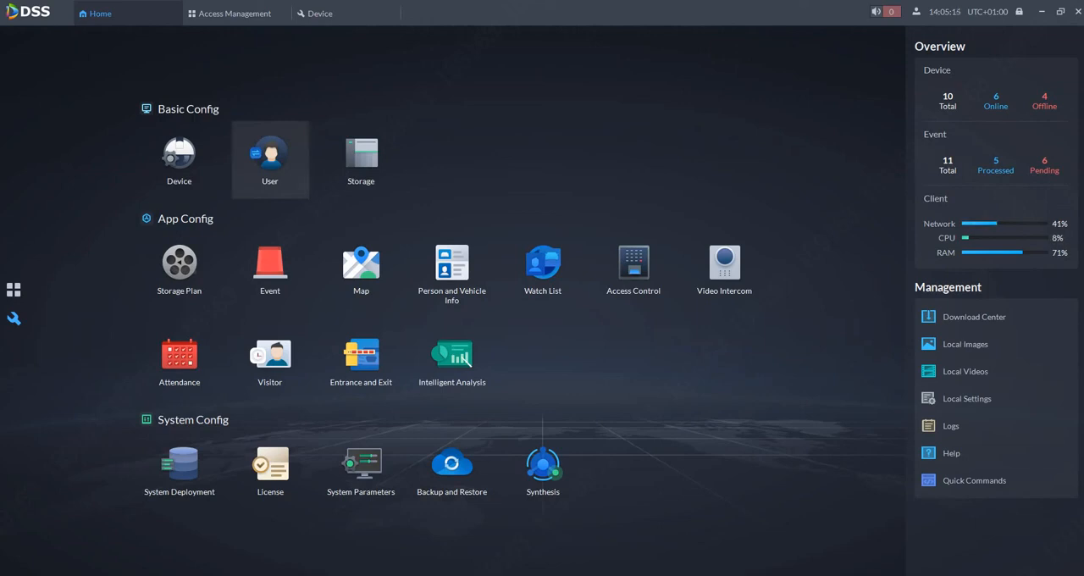
click(287, 150)
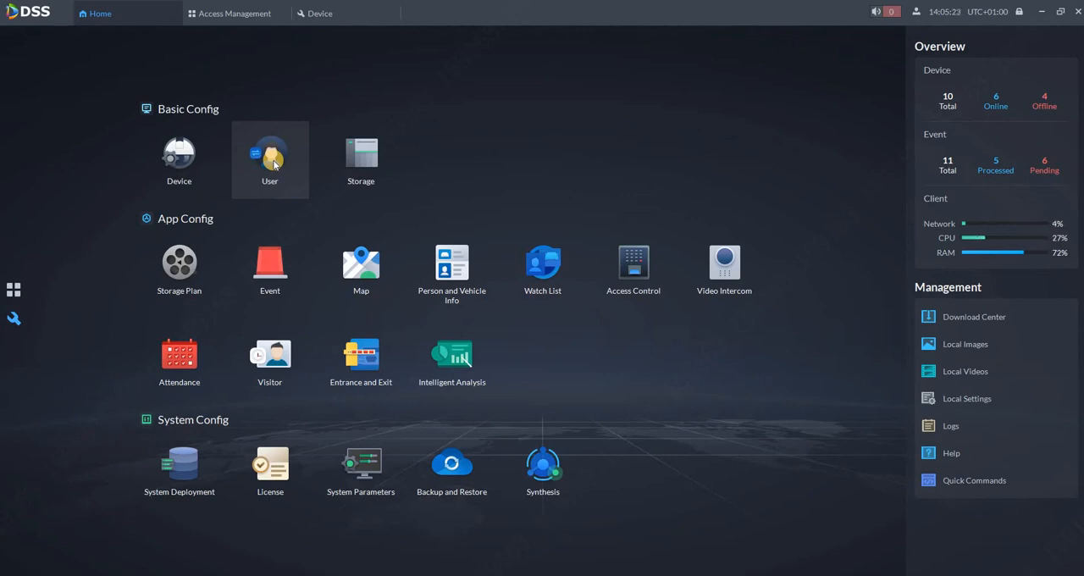
click(724, 265)
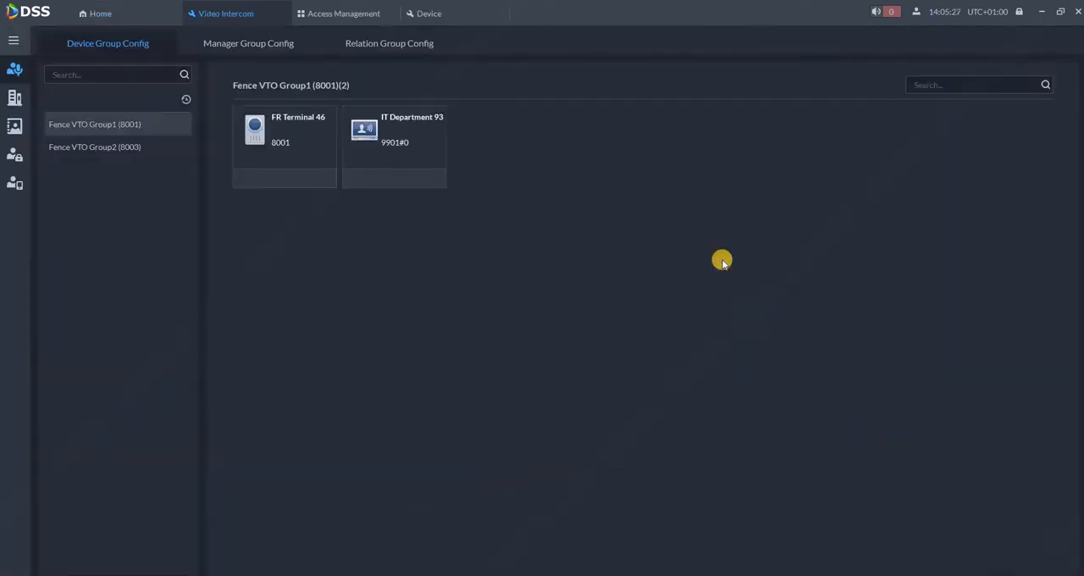
click(15, 97)
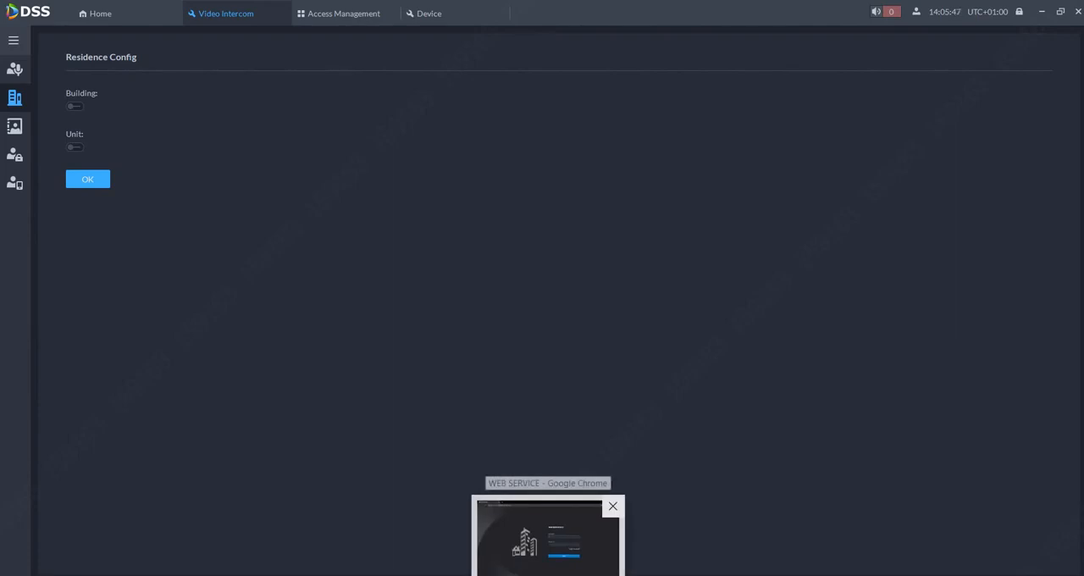
Switch to the station's web page in Chrome and log in with the saved admin username and password
click(542, 538)
click(581, 281)
click(581, 310)
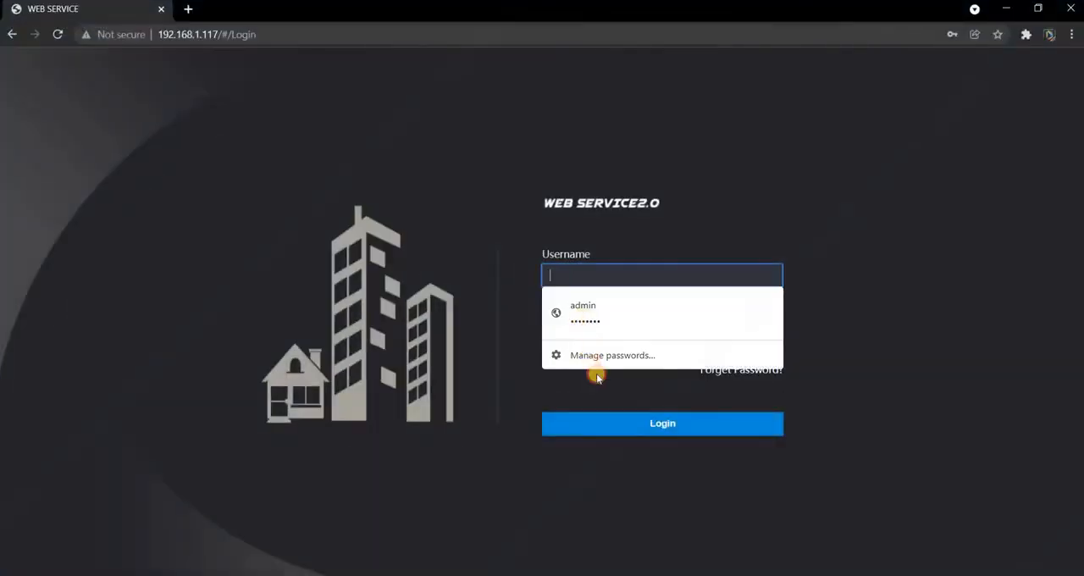
click(611, 423)
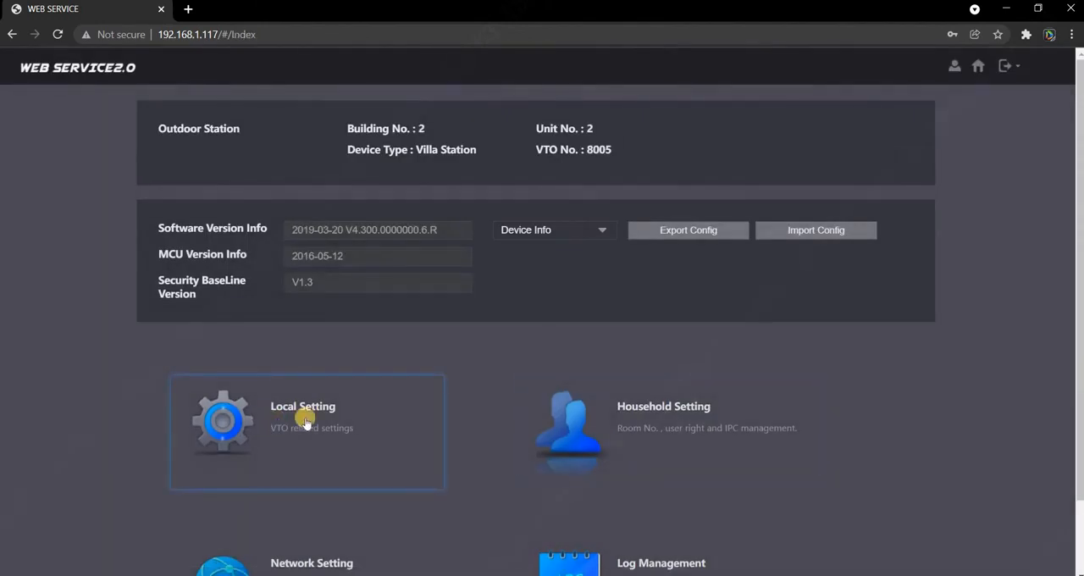
Examine the station's centre call number, building and unit options and VTO number in Local Setting, and its LAN IP address in Network Setting
click(306, 421)
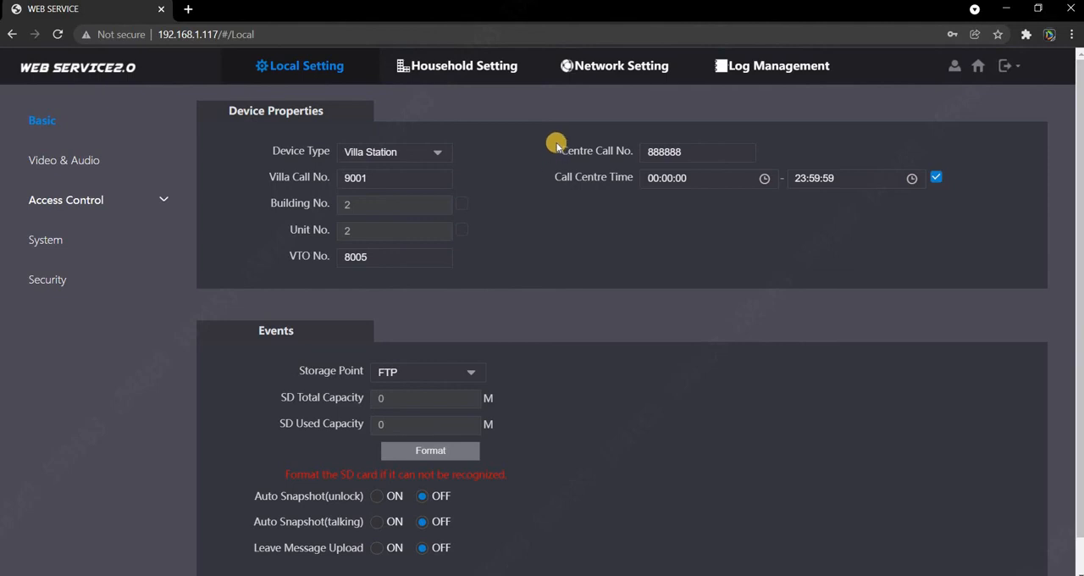
click(679, 157)
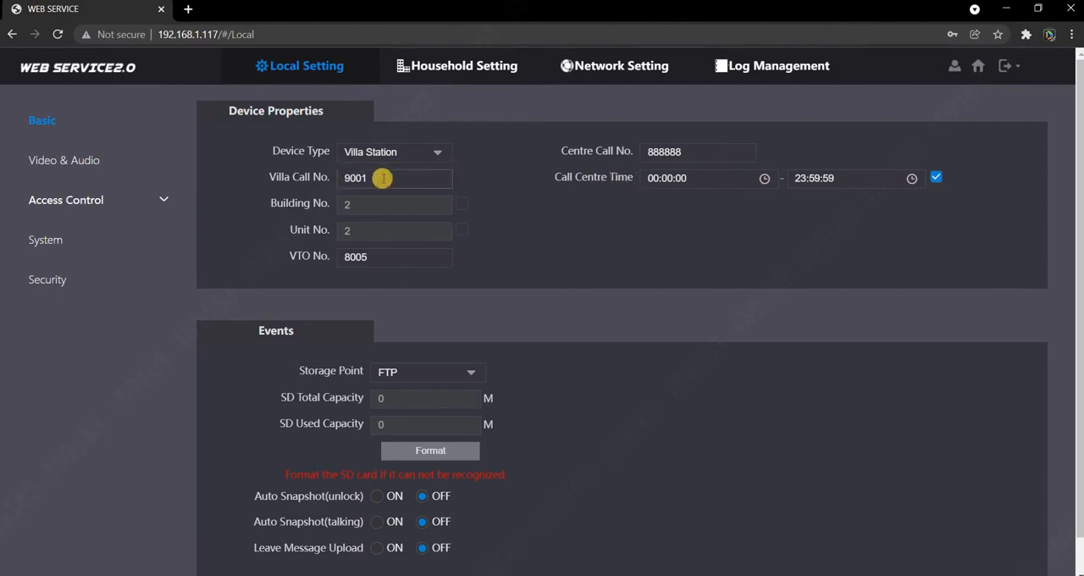
click(467, 205)
click(466, 205)
click(463, 231)
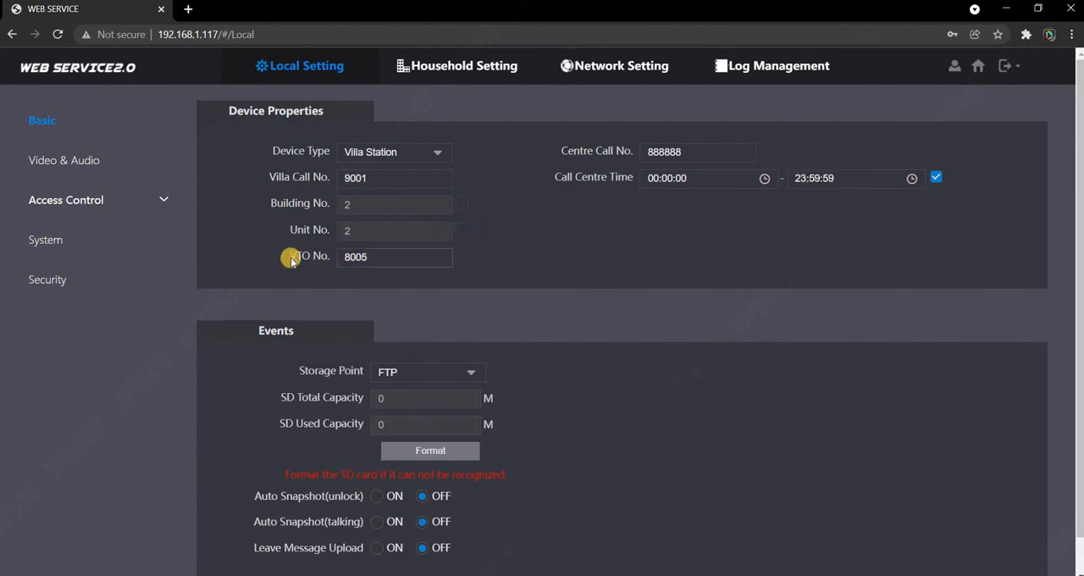
click(372, 257)
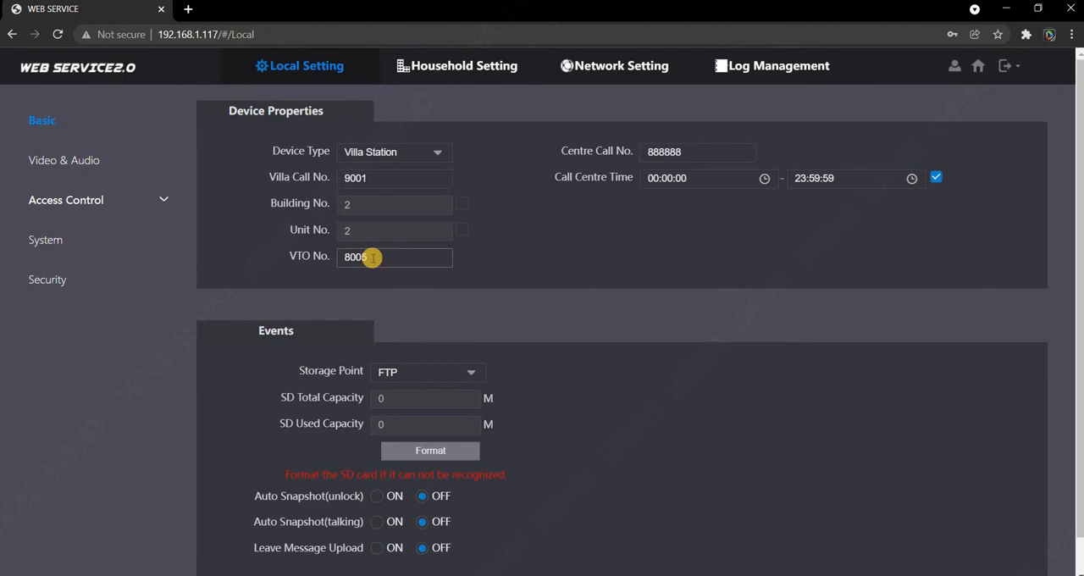
click(584, 66)
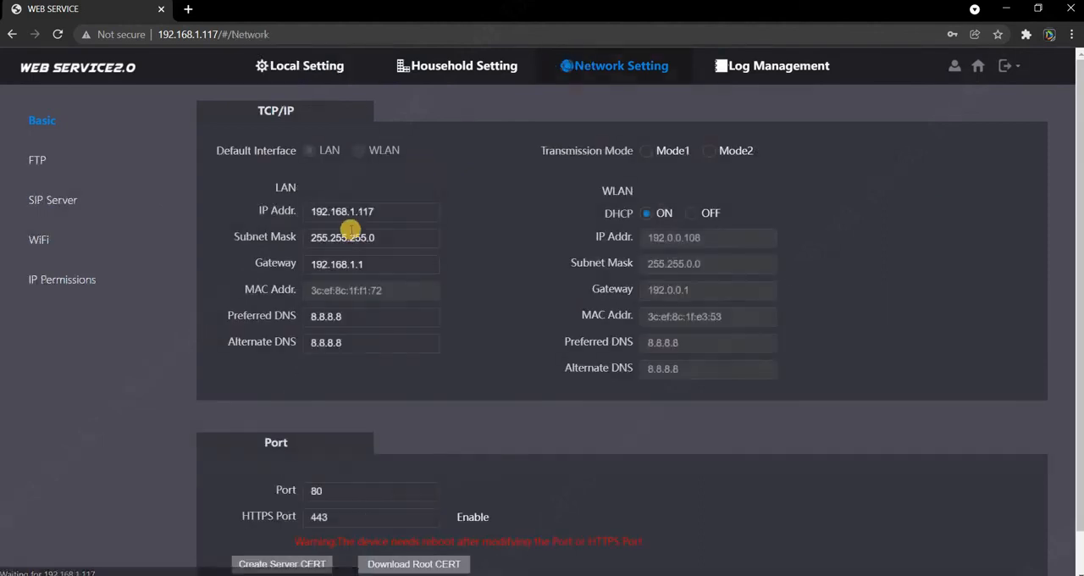
click(386, 211)
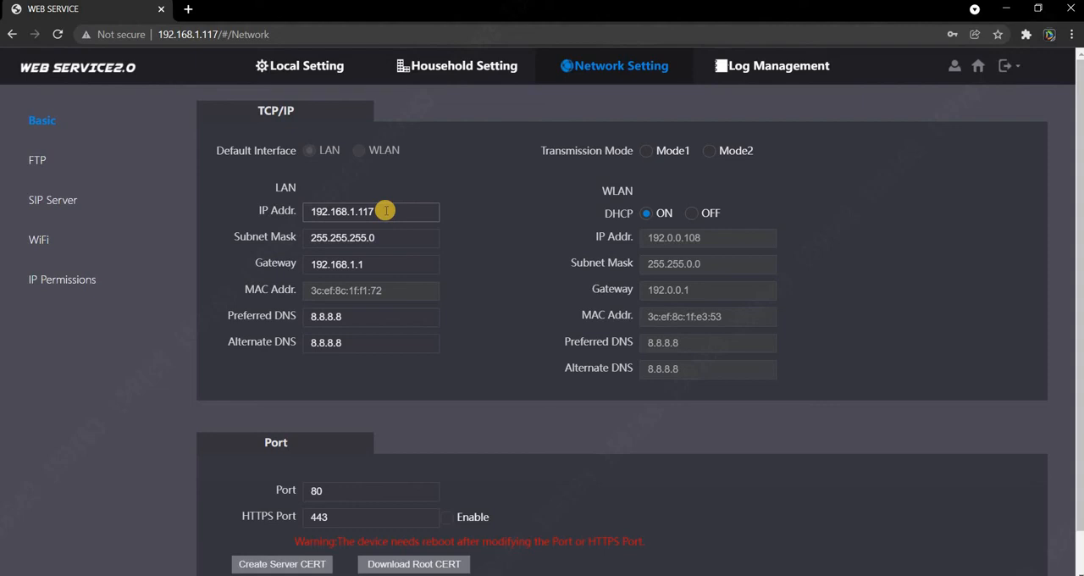
Review the SIP server type, IP address and port, and compare the port with the DSS_SC service in the DSS server window
click(45, 205)
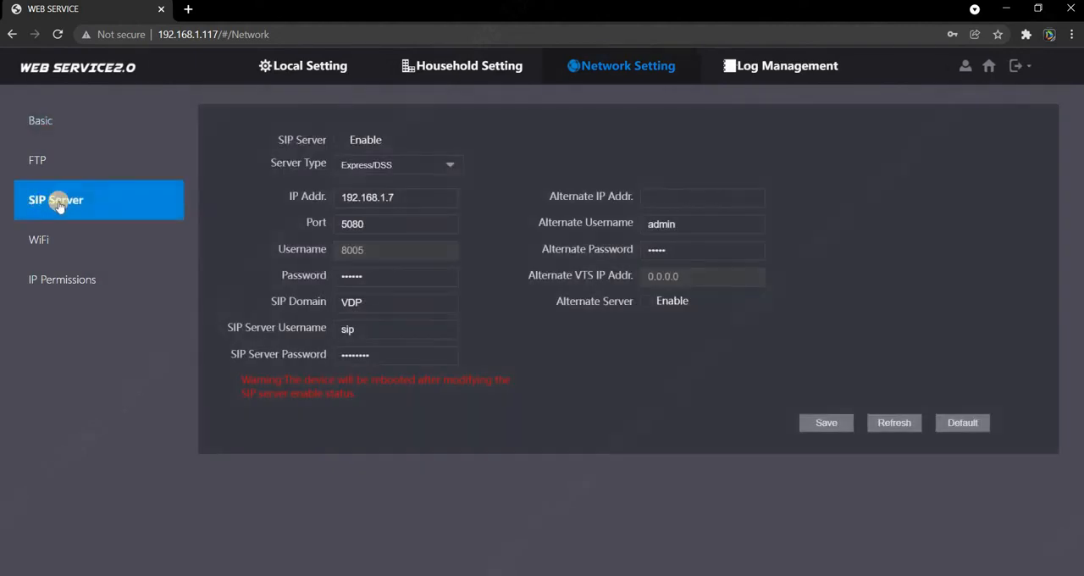
click(366, 175)
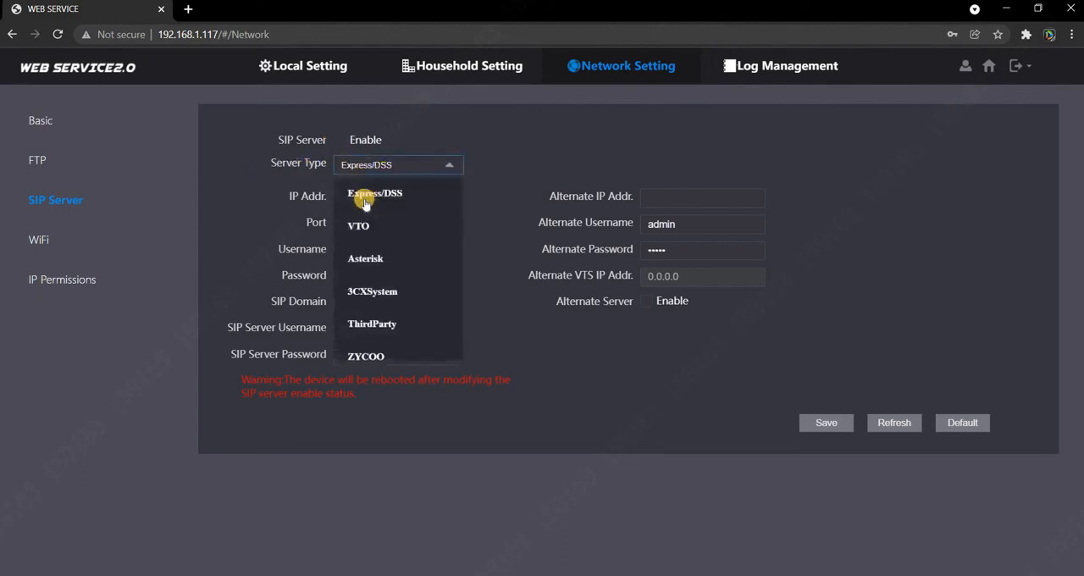
click(483, 185)
click(391, 198)
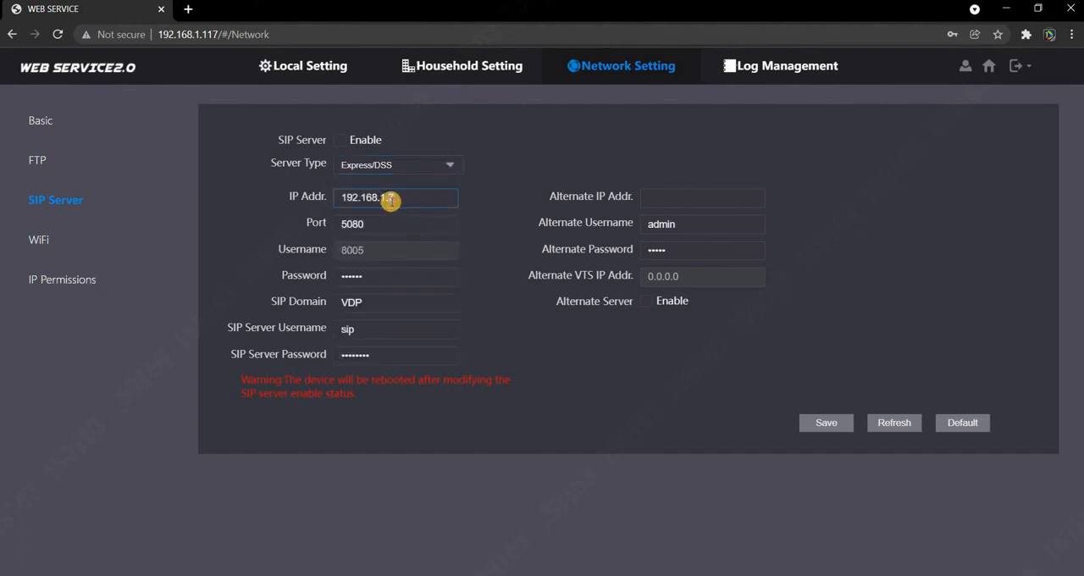
drag(389, 198, 474, 216)
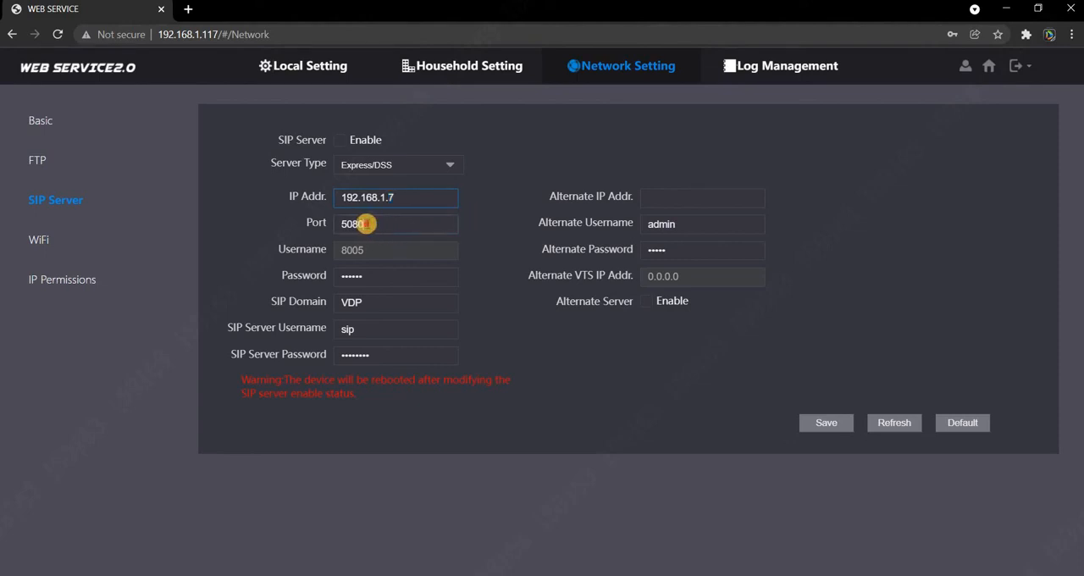
drag(344, 224, 421, 229)
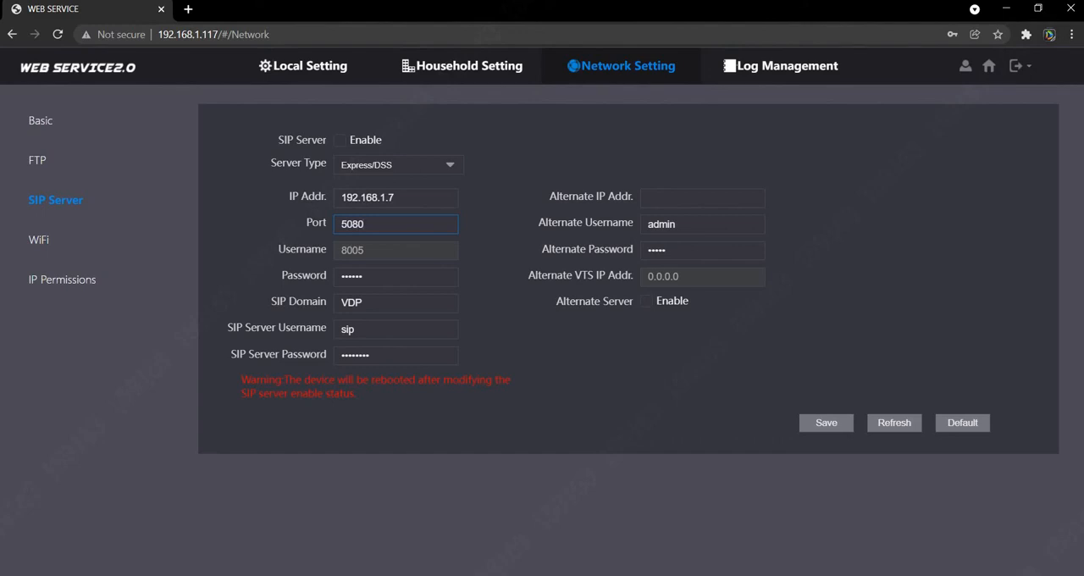
click(507, 525)
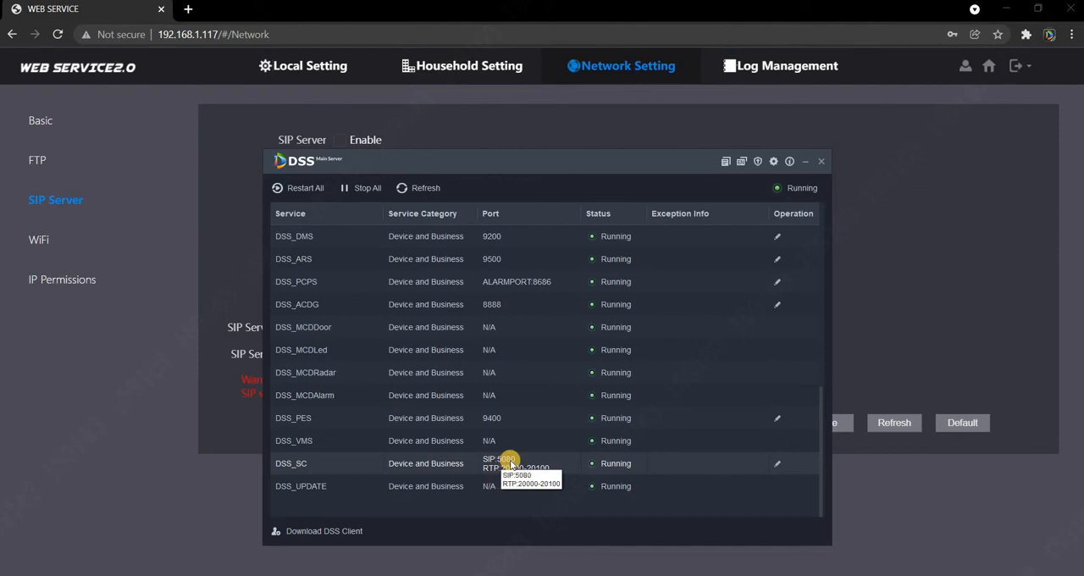
click(804, 161)
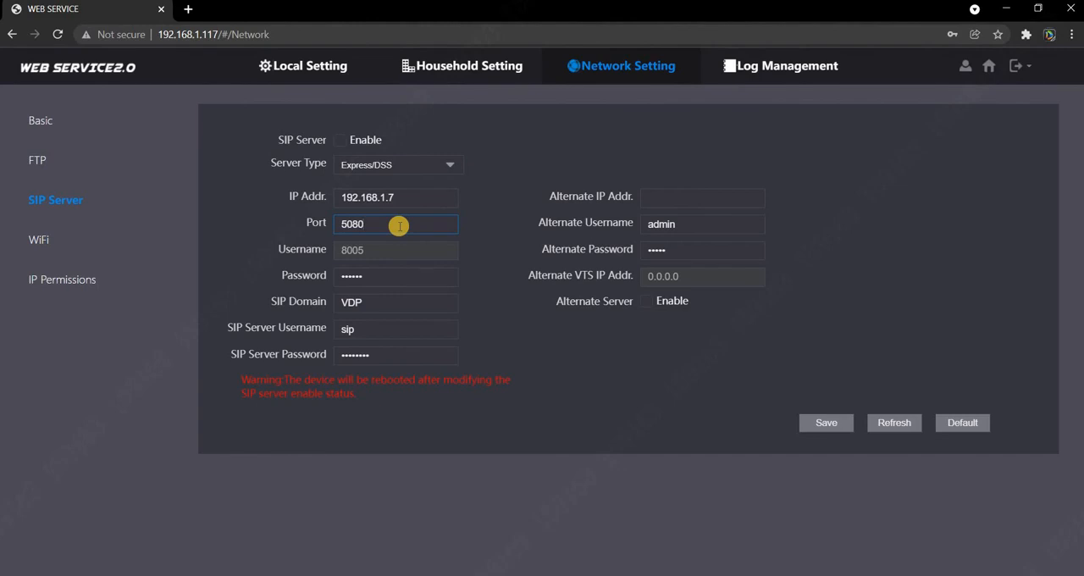
Check the SIP server username and save the station's SIP server settings
click(368, 331)
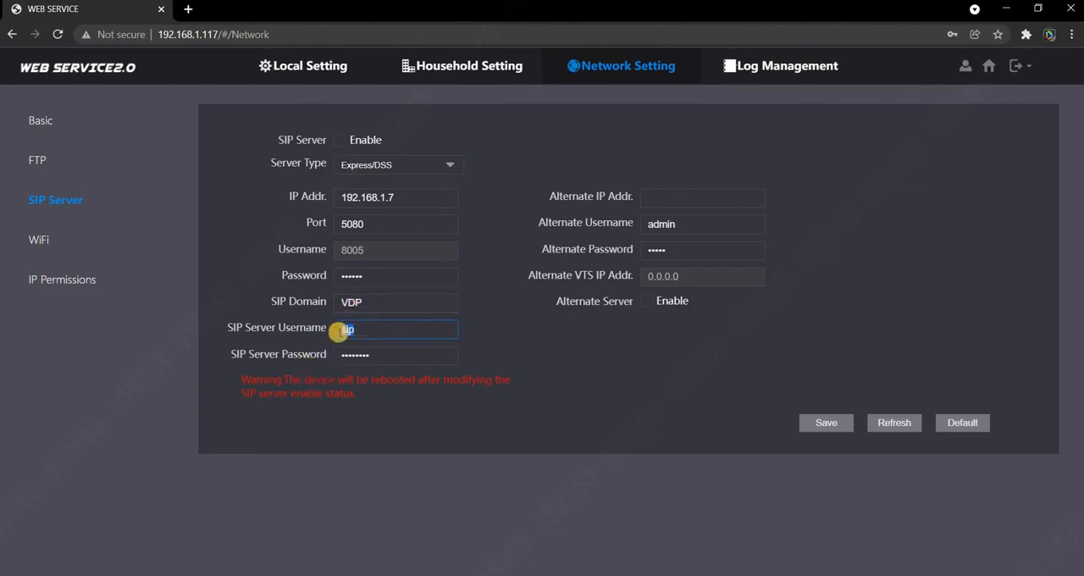
click(830, 424)
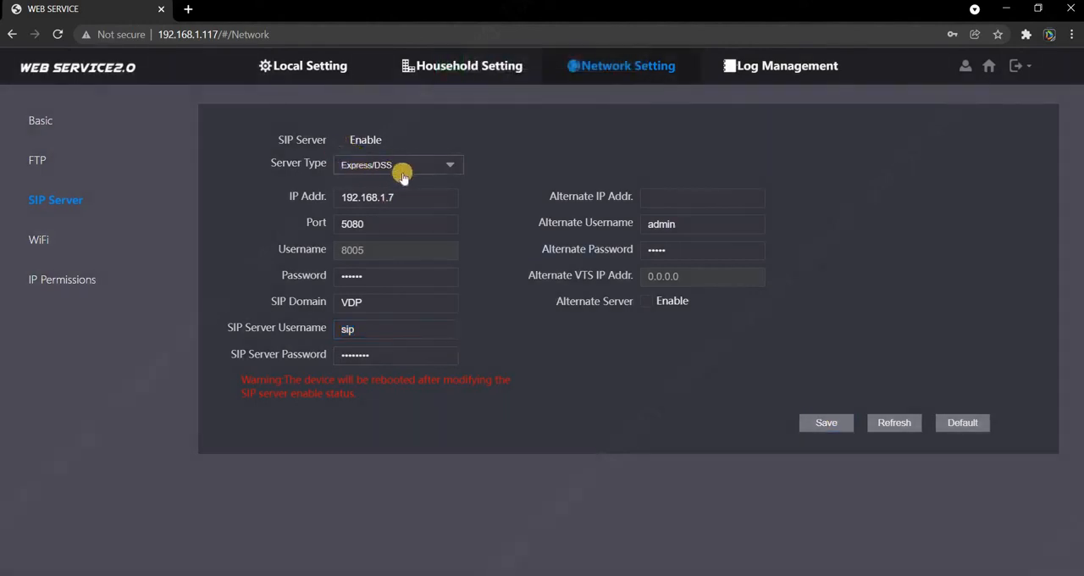
click(415, 227)
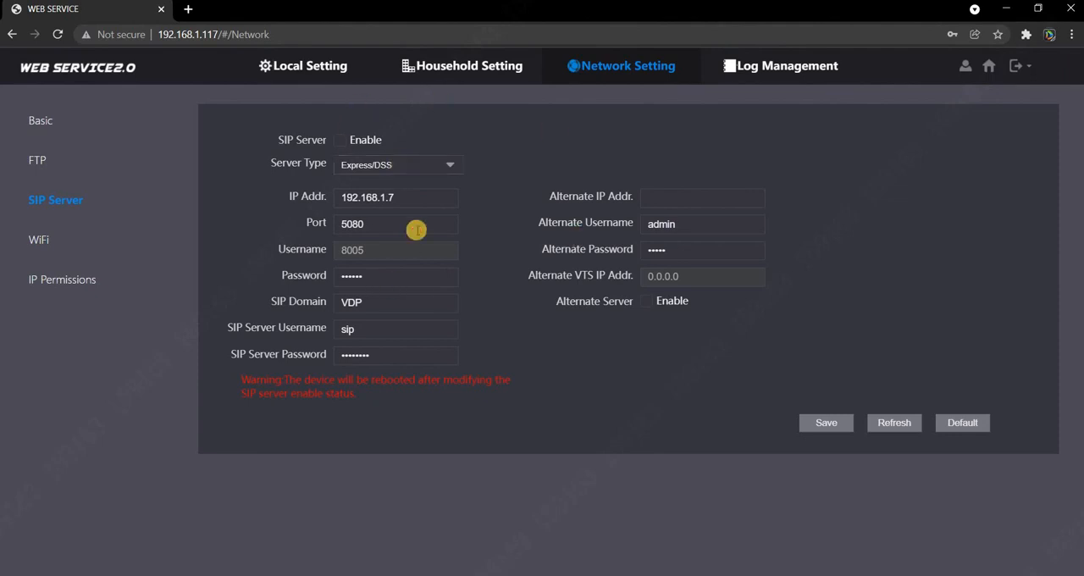
Return to the DSS client and list the video intercom devices in device management
click(1006, 9)
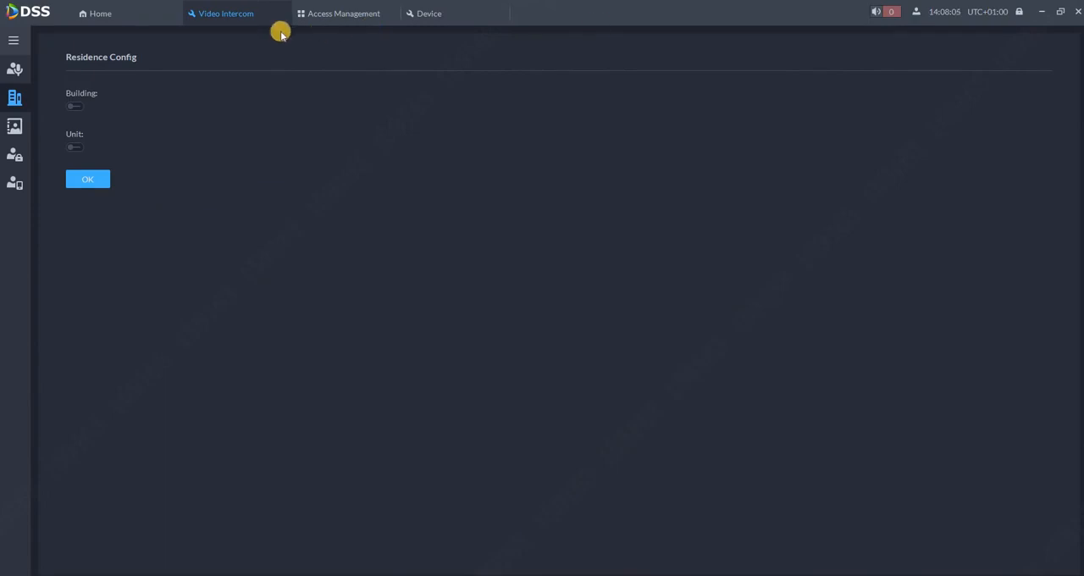
click(106, 19)
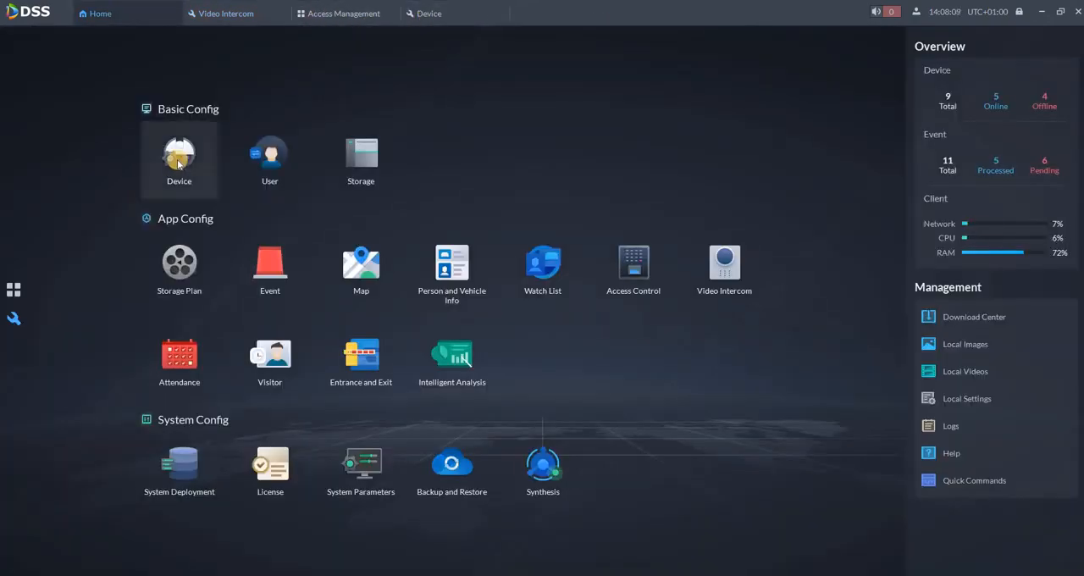
click(180, 161)
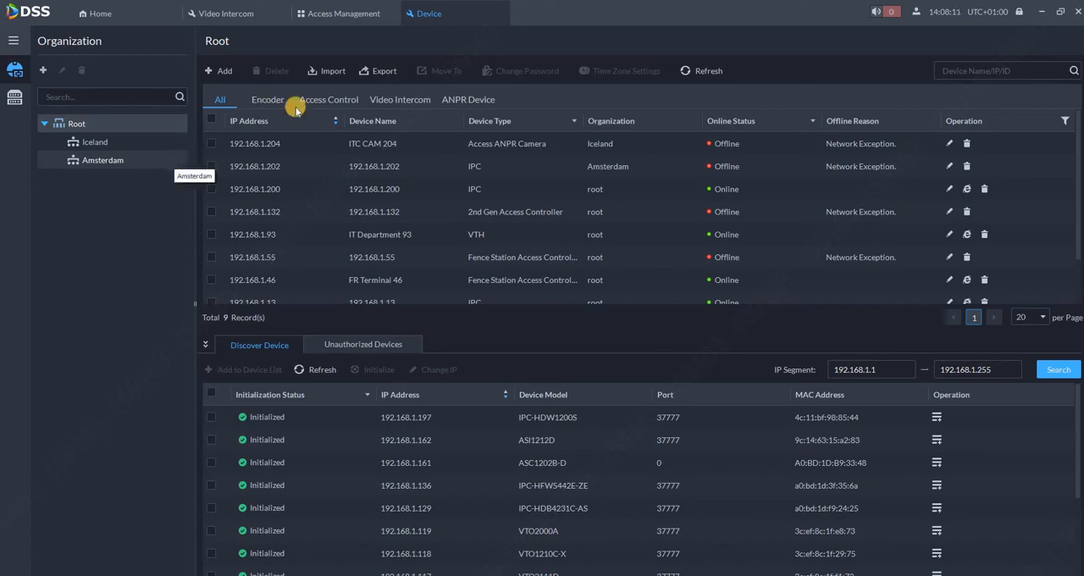
click(376, 99)
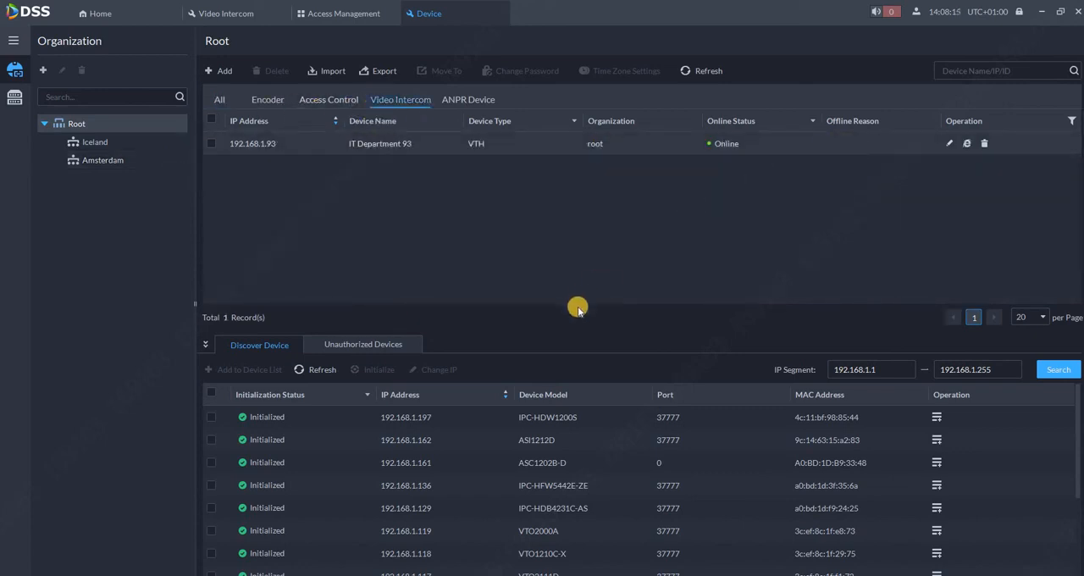
Add the discovered VTO2111D at 192.168.1.117 to the Root organization, entering the device password for admin
scroll(435, 542, down, 3)
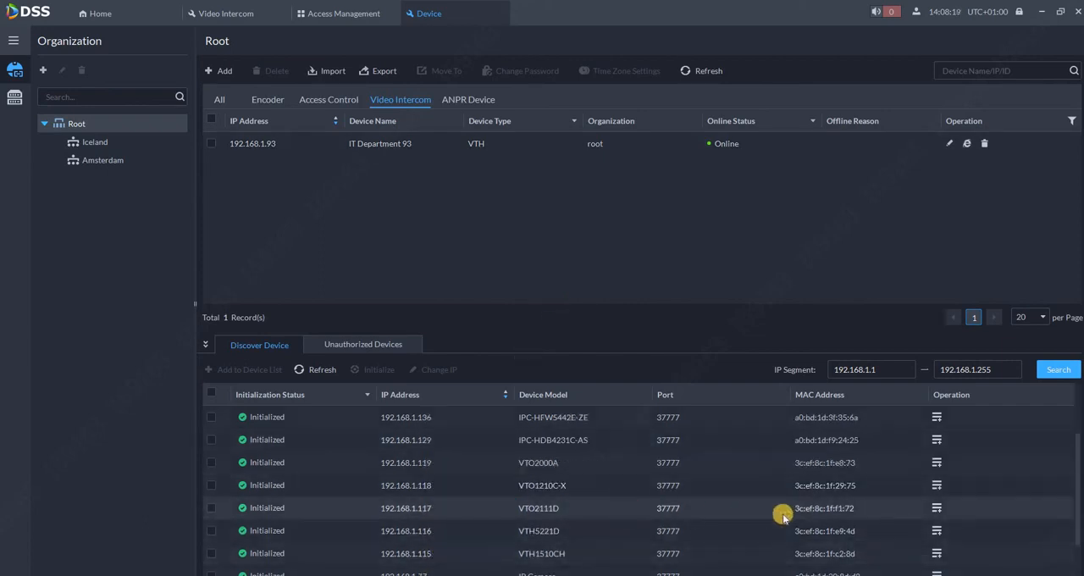
click(936, 508)
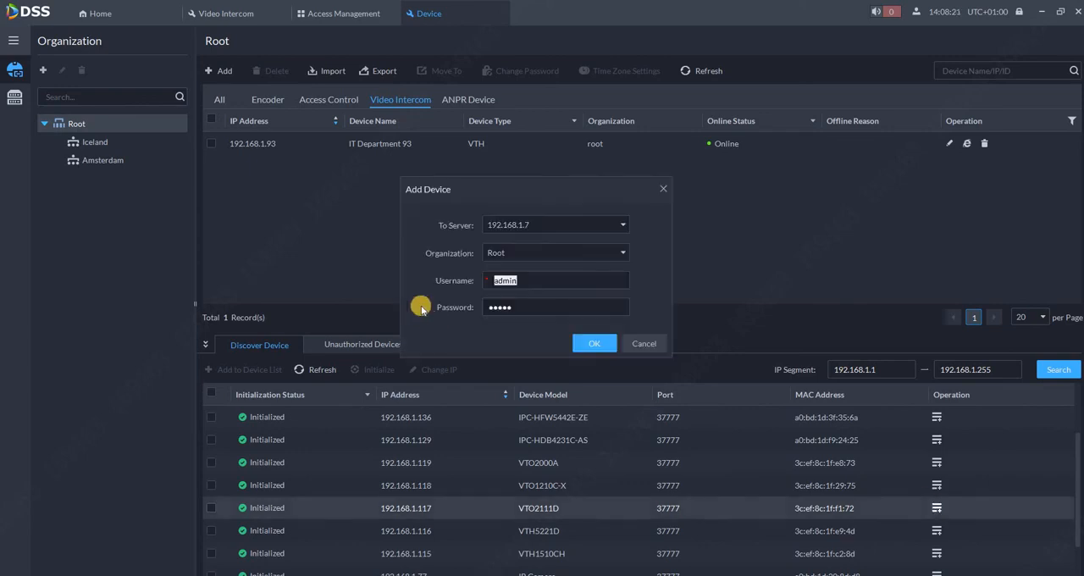
click(415, 309)
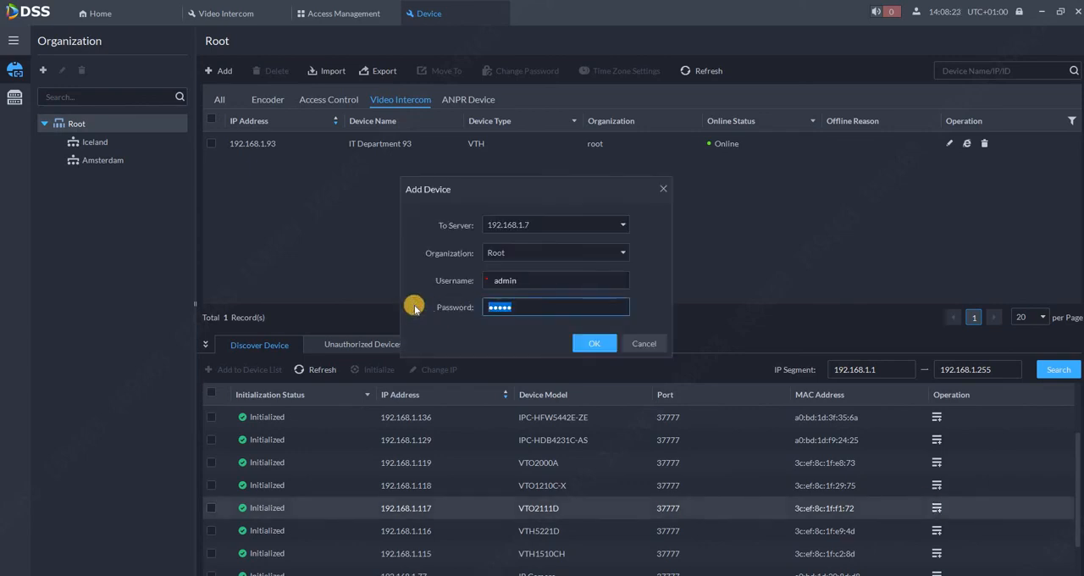
text(••••••••)
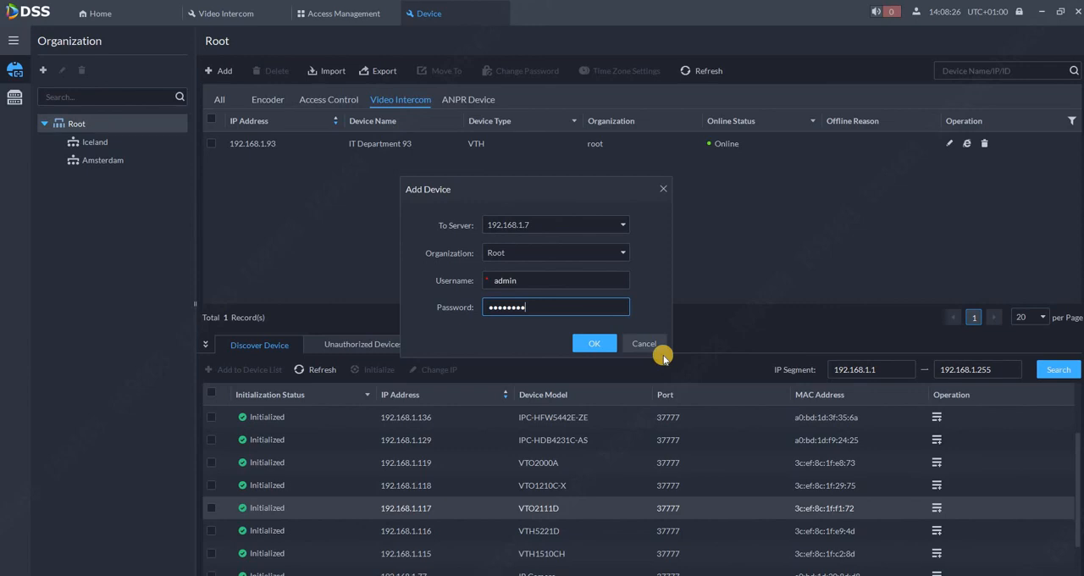
click(591, 345)
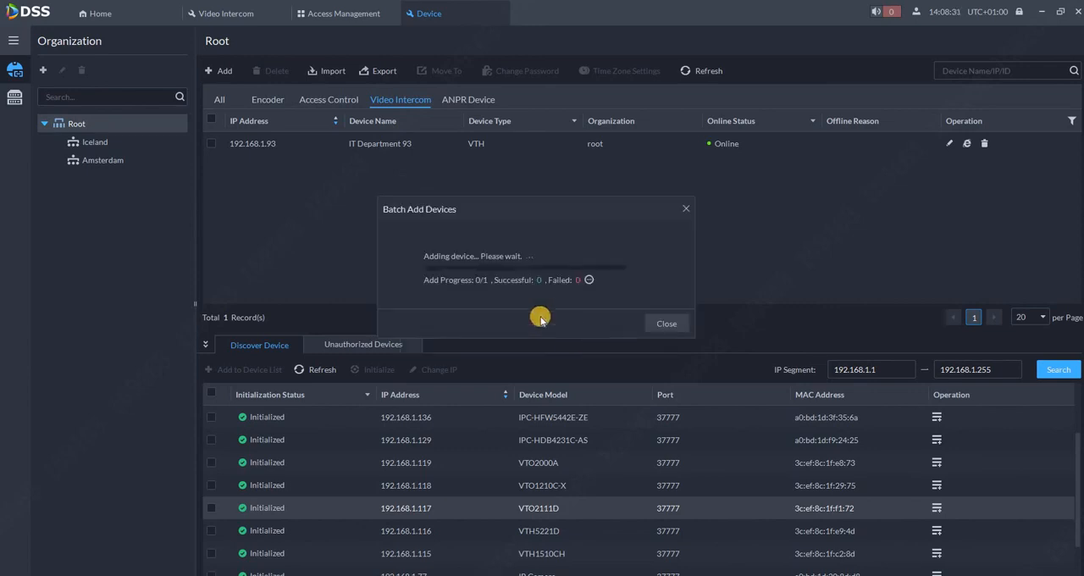
click(667, 323)
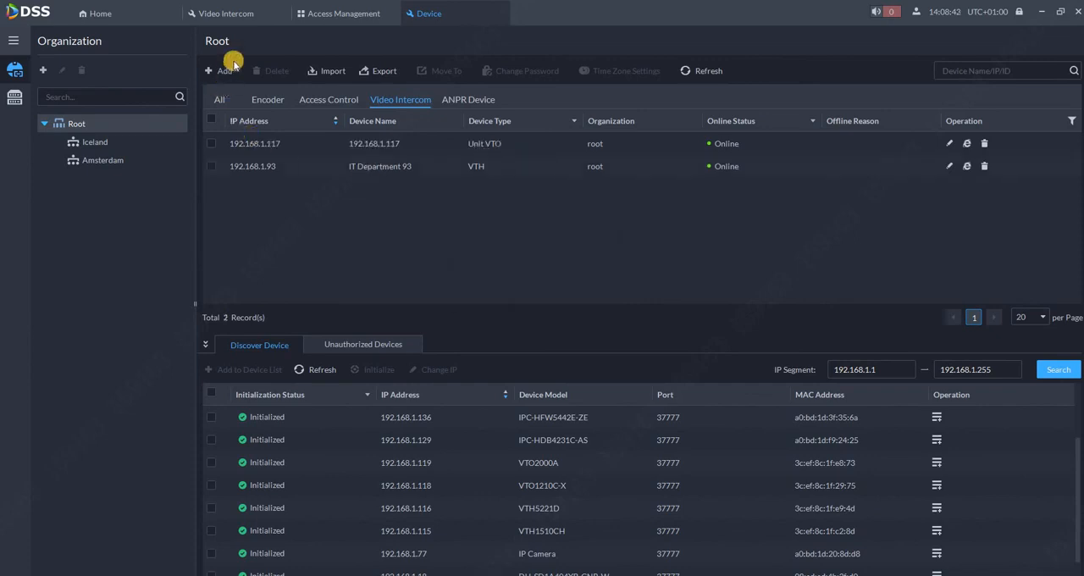
Open the Access Management video intercom view and check the SIP status of station 192.168.1.117
click(321, 15)
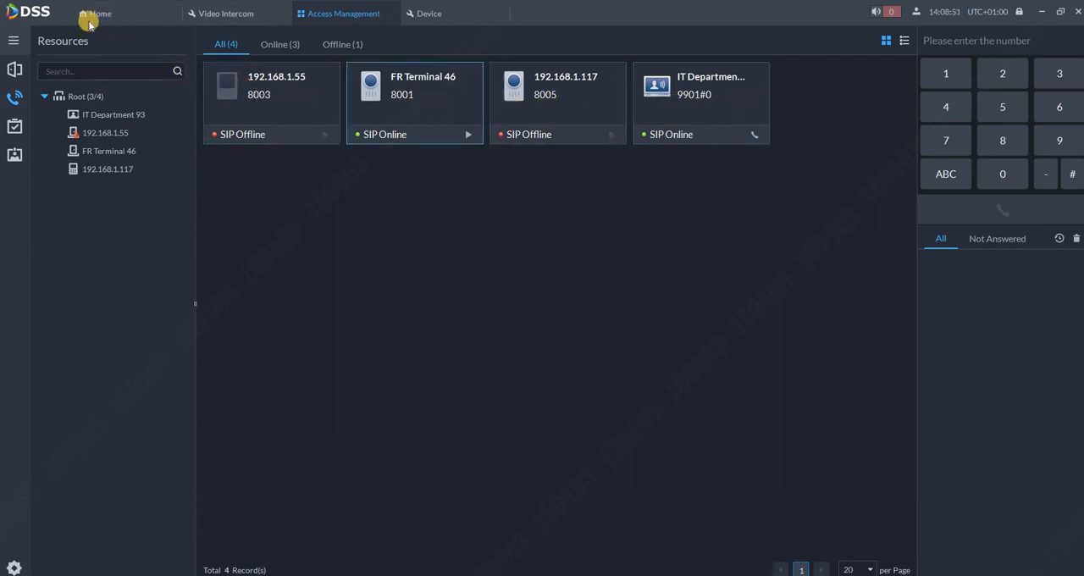
click(134, 15)
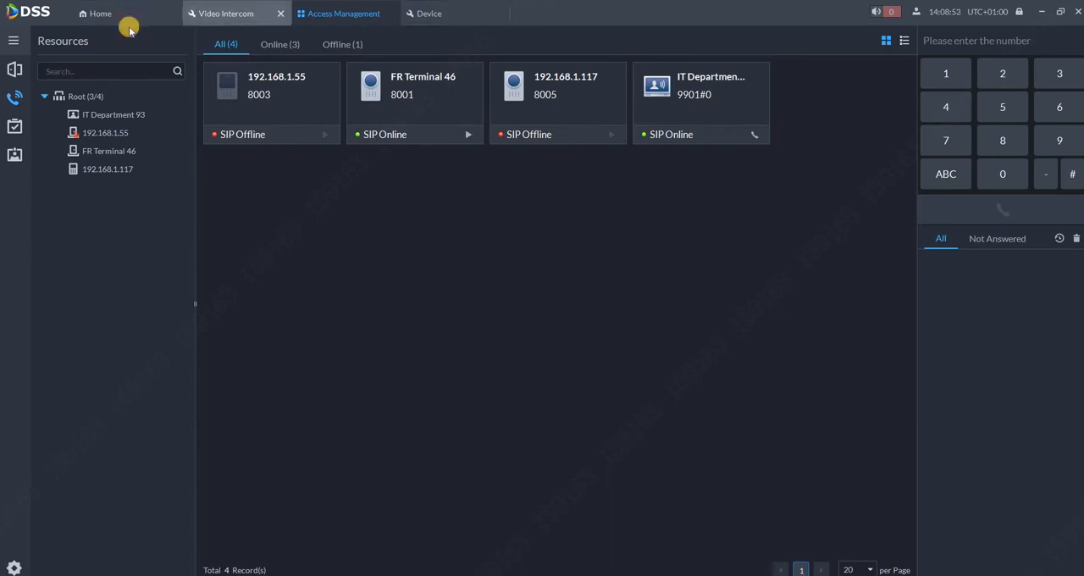
click(13, 292)
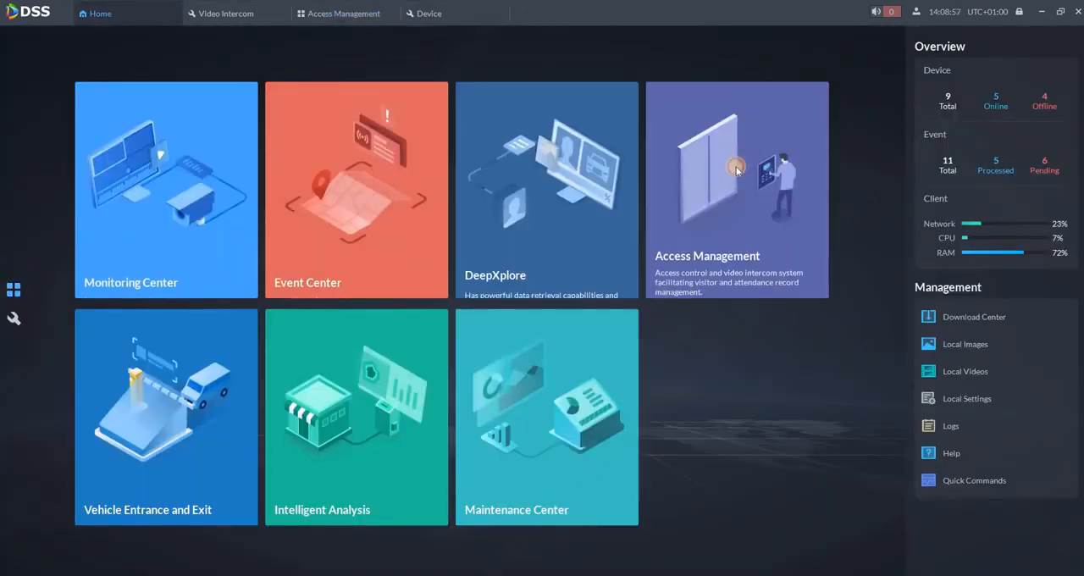
click(737, 170)
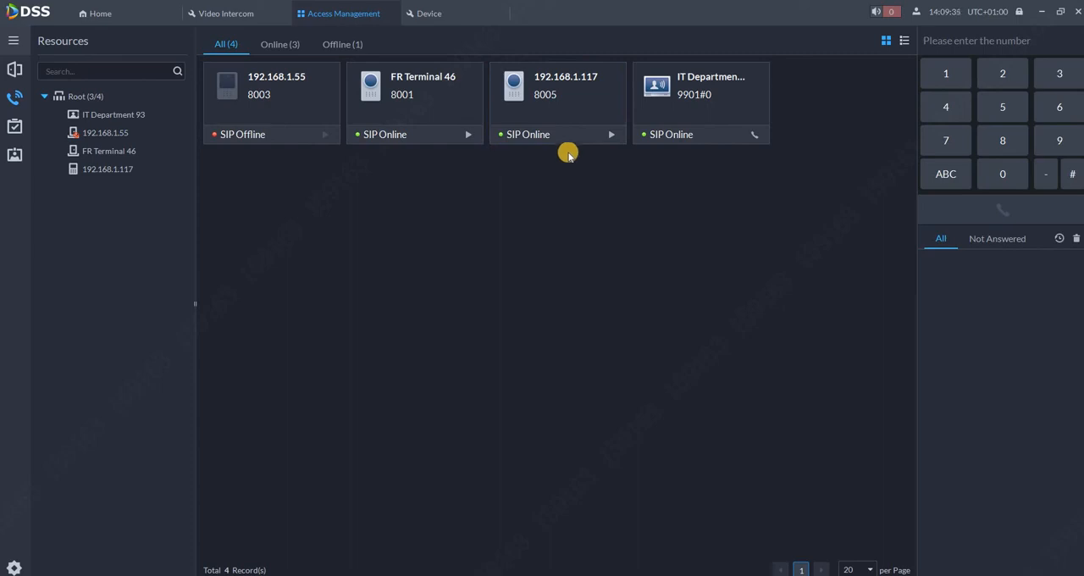
Place a test call to station 192.168.1.117, end it, and reject the incoming call from that station
click(611, 137)
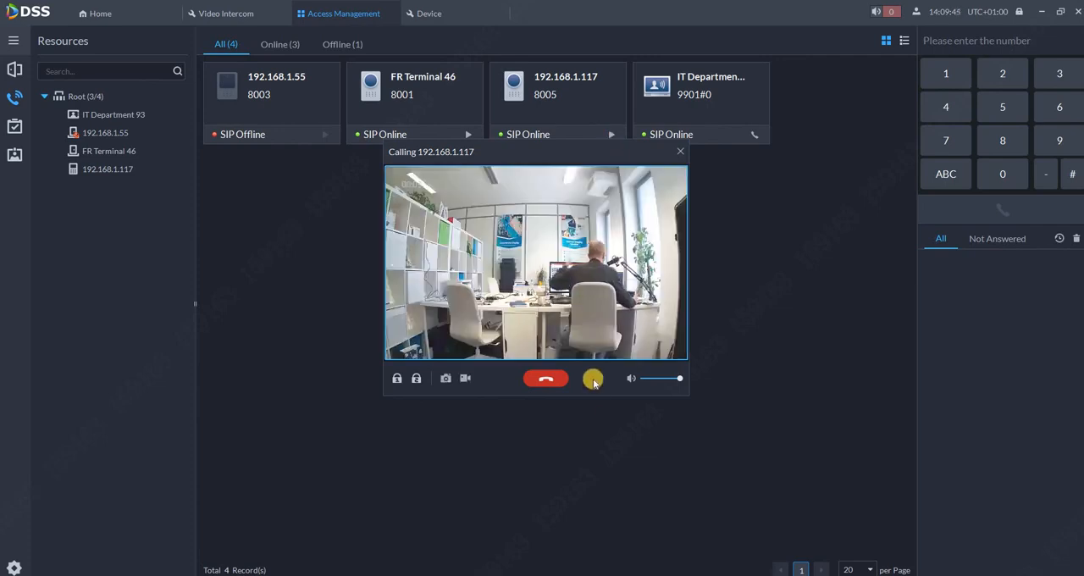
click(539, 380)
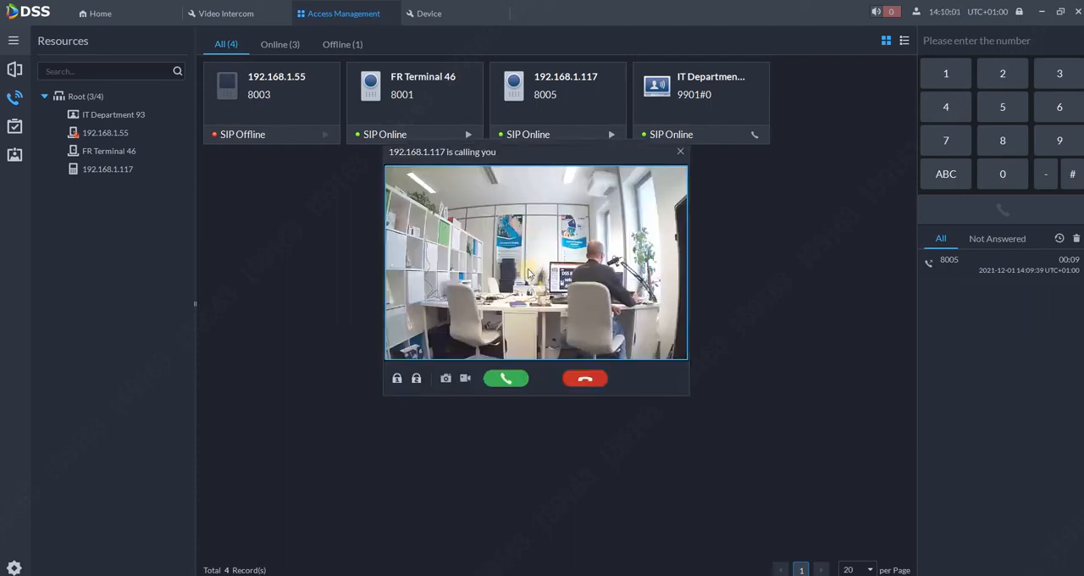
click(582, 381)
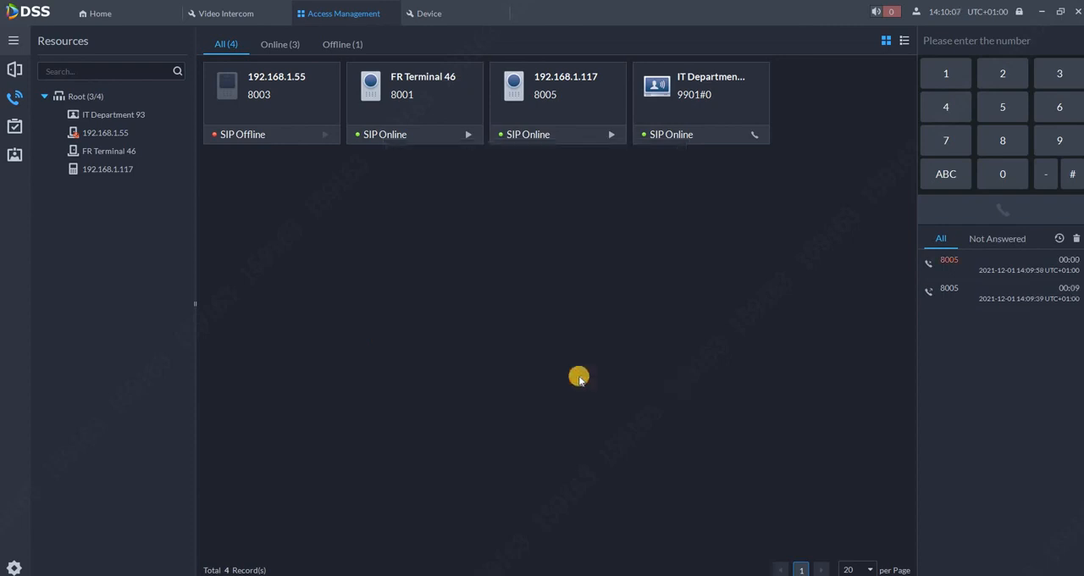